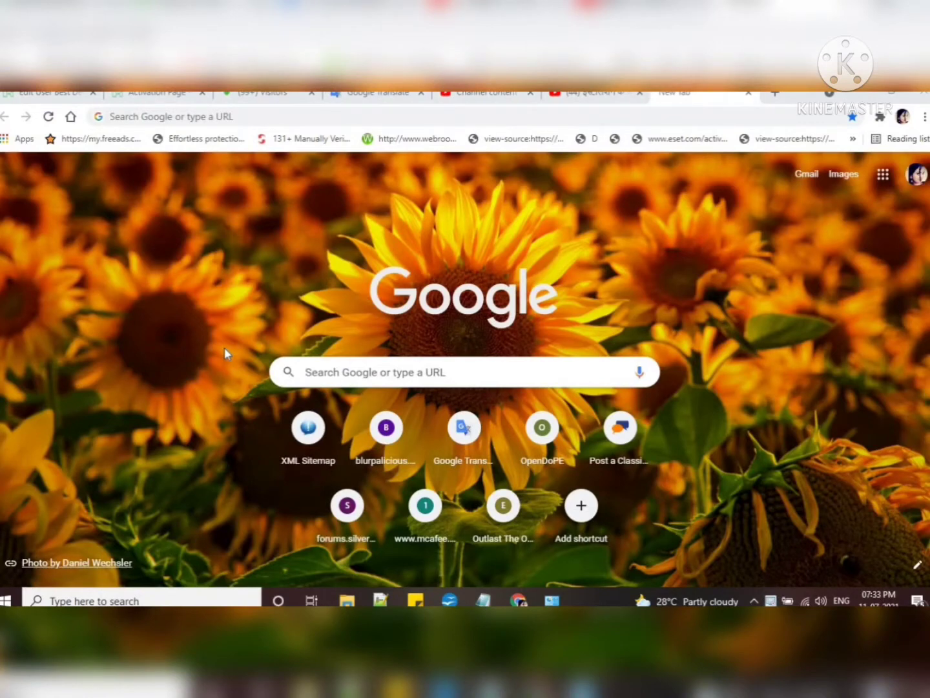
# Open a blank Notepad document and write the heading "how to cleanup your disk" followed by an empty line
pyautogui.press('super+r')
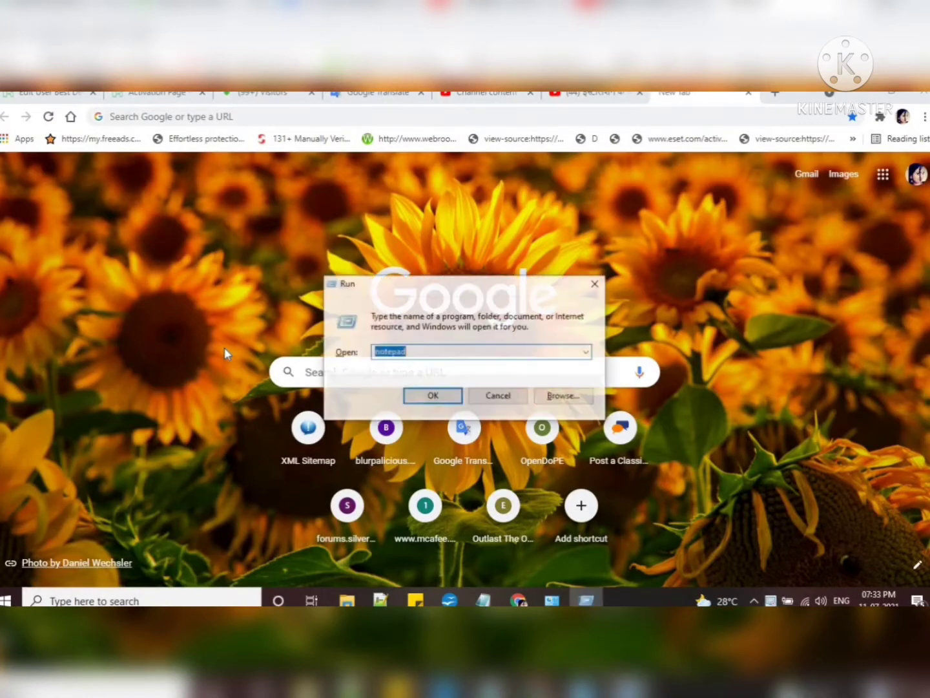
pyautogui.press('Return')
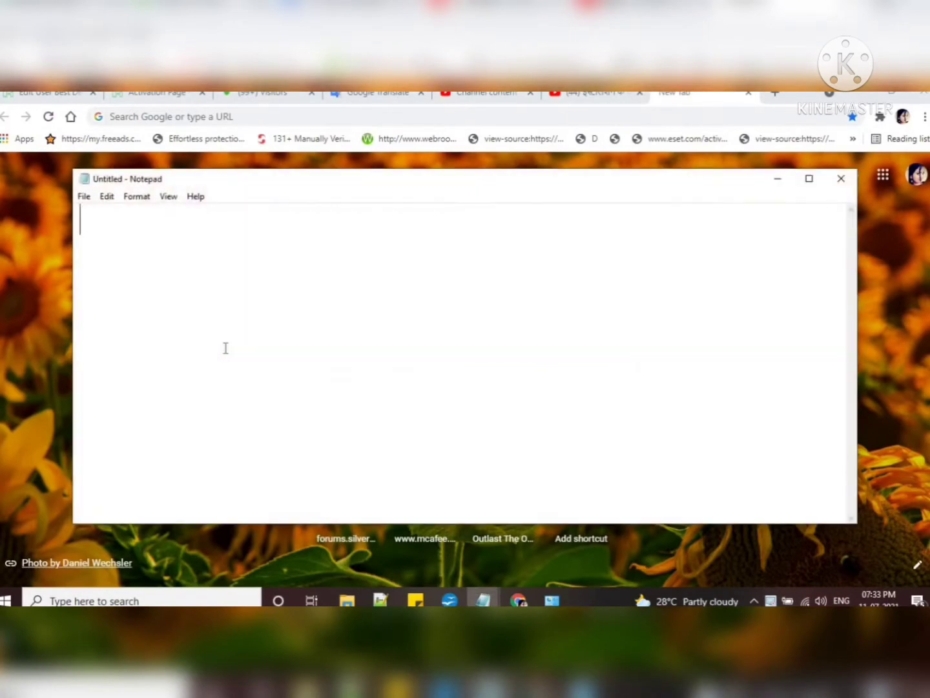
pyautogui.write('h')
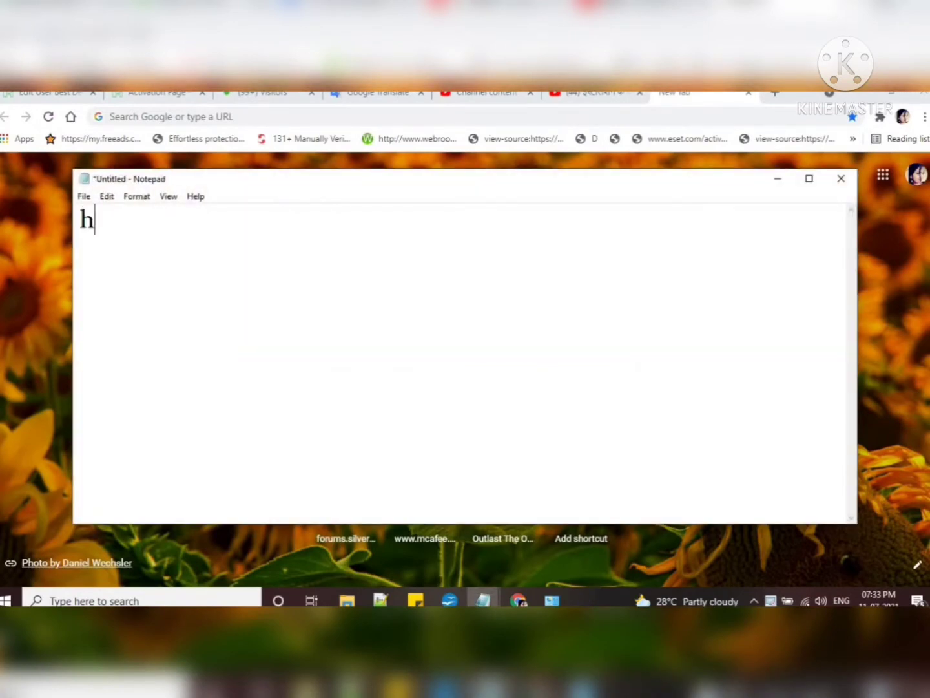
pyautogui.write('ow to c')
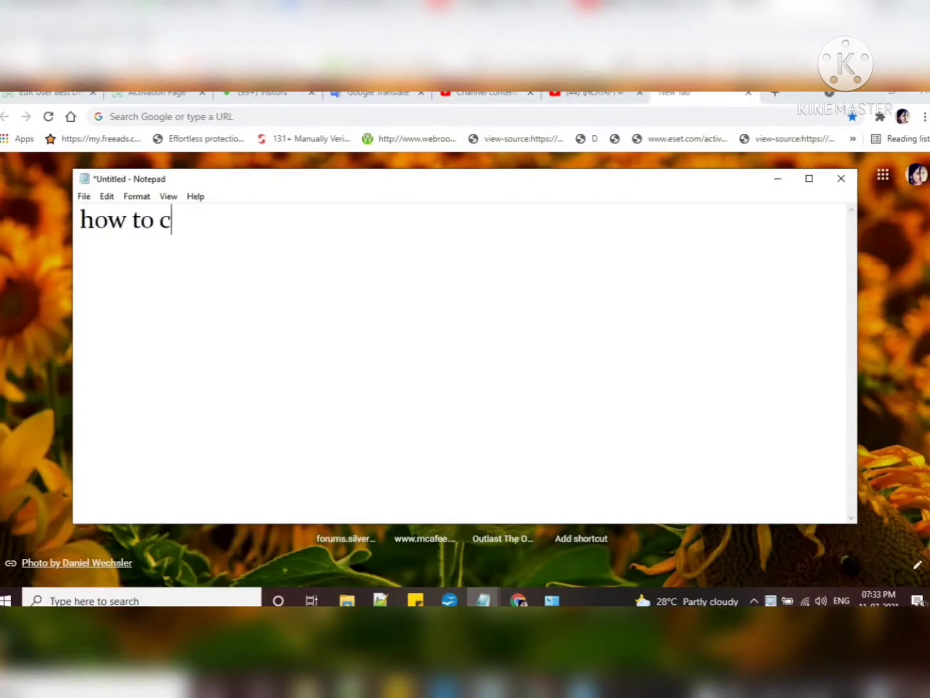
pyautogui.write('leanu')
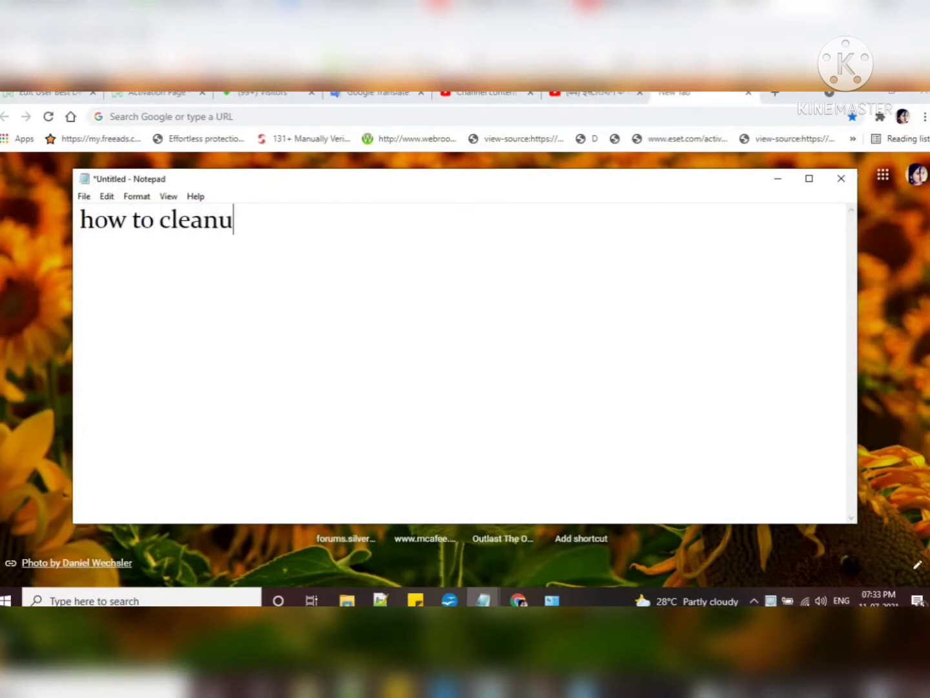
pyautogui.write('p your ')
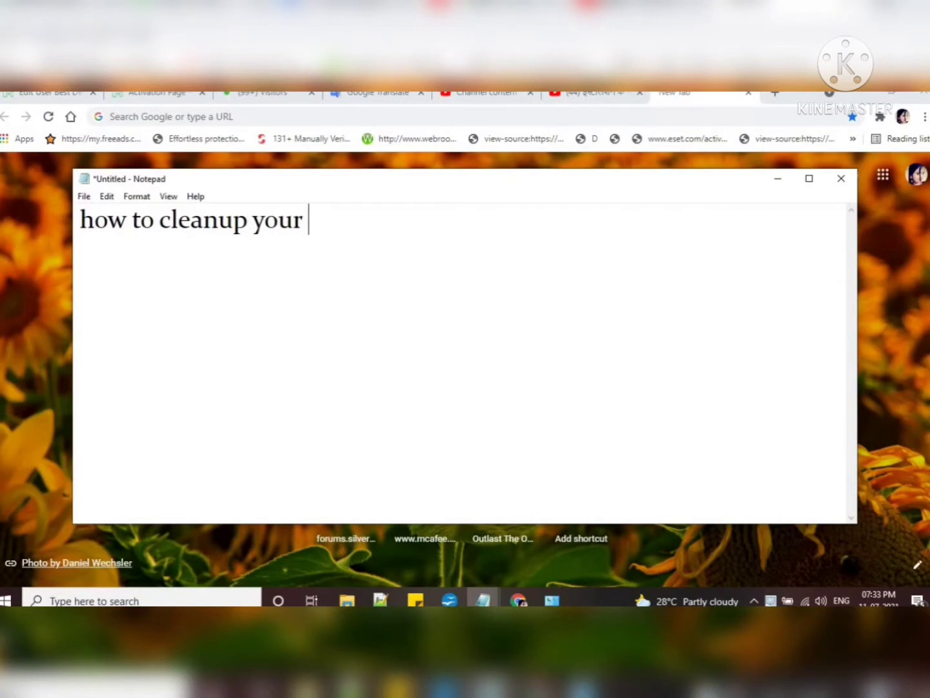
pyautogui.write('disk')
pyautogui.press('Return')
pyautogui.press('Return')
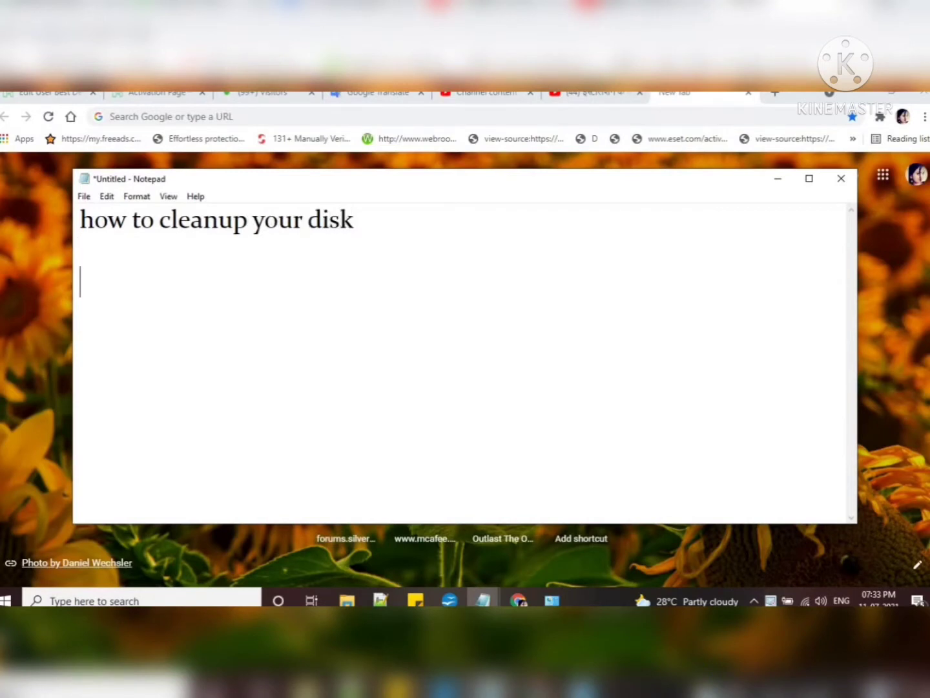
# Add the line "win+R" below the heading in the note
pyautogui.write('win+R')
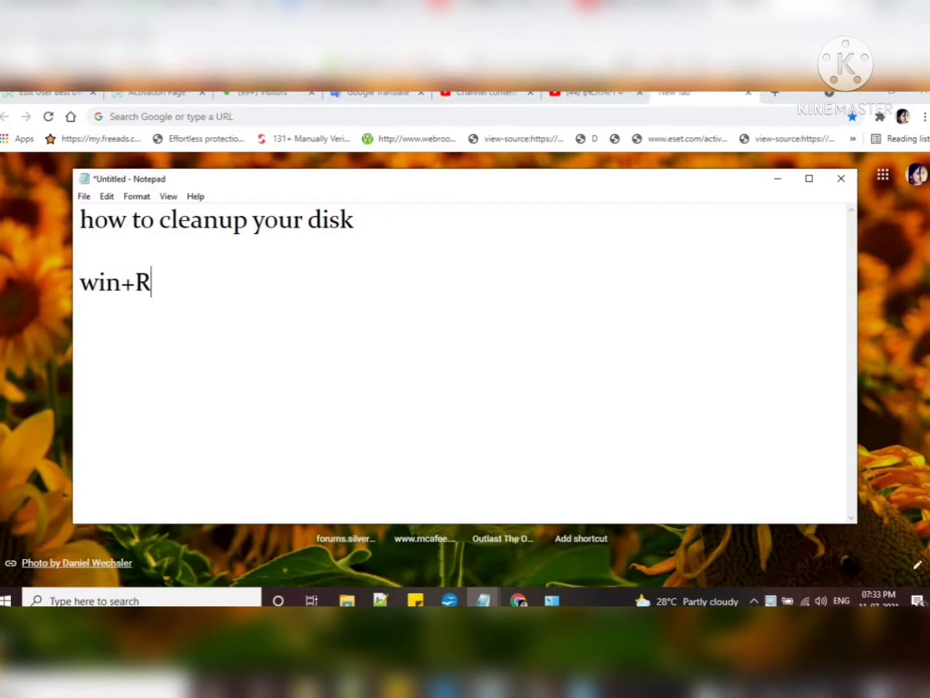
pyautogui.press('Return')
pyautogui.press('Return')
# Bring up the Windows Run dialog and enter the command cleanmgr in place of the existing entry
pyautogui.press('super+r')
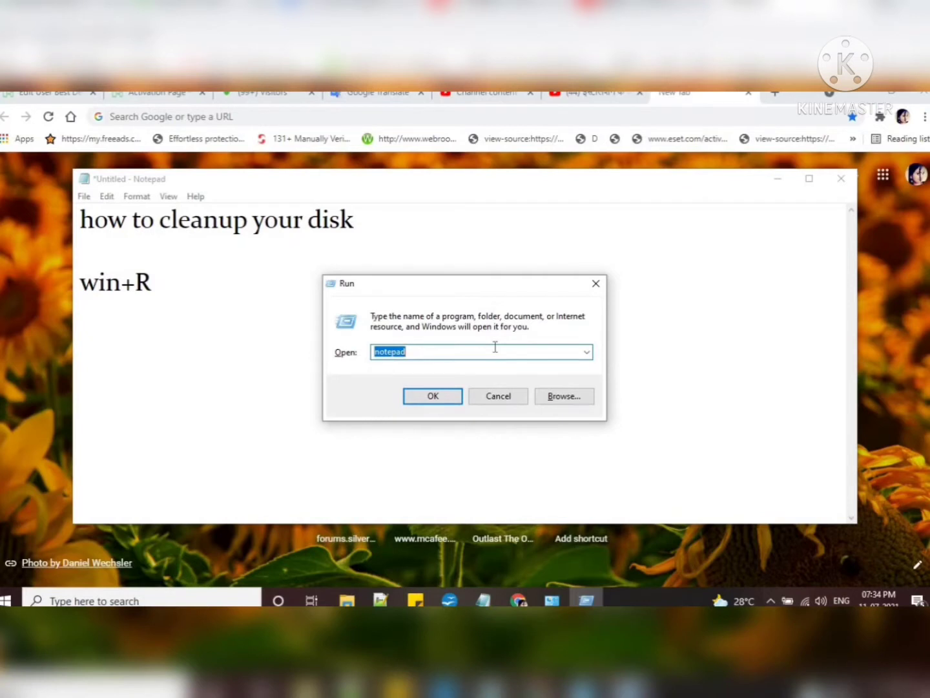
pyautogui.press('BackSpace')
pyautogui.write('cl')
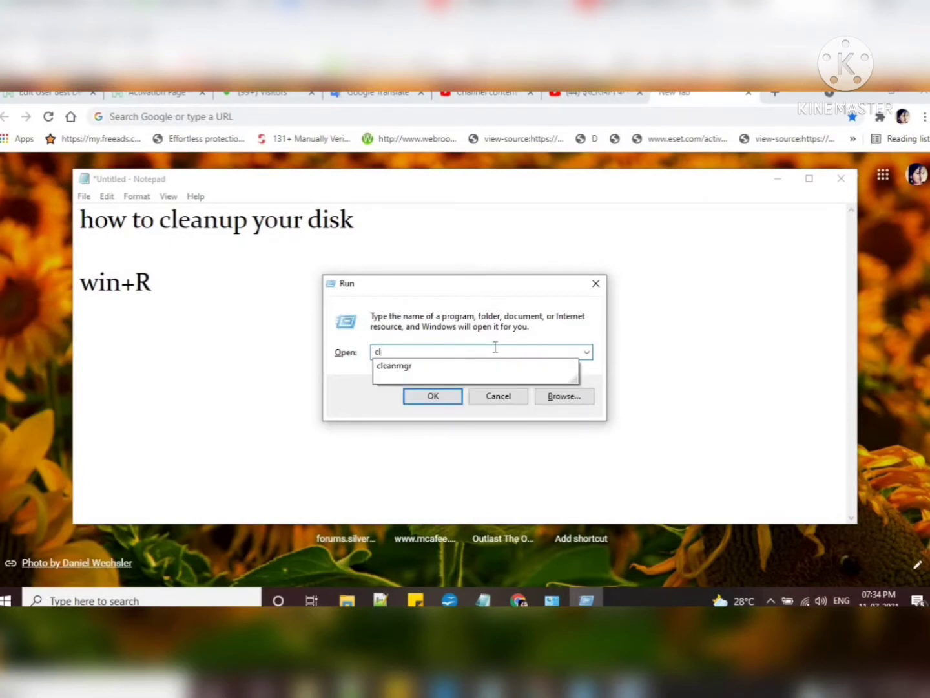
pyautogui.write('eanmgr')
pyautogui.press('BackSpace')
pyautogui.write('r')
# Copy the cleanmgr command from the Run dialog into the note, on its own line below "win+R"
pyautogui.hotkey('ctrl', 'a')
pyautogui.hotkey('ctrl', 'c')
pyautogui.click(157, 285)
pyautogui.press('Return')
pyautogui.press('Return')
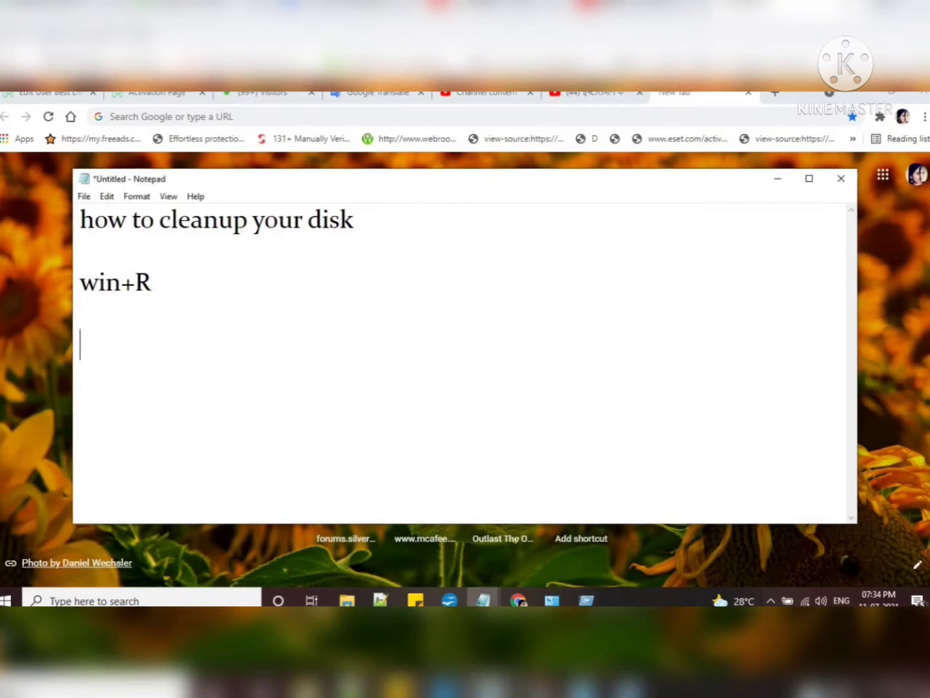
pyautogui.hotkey('ctrl', 'v')
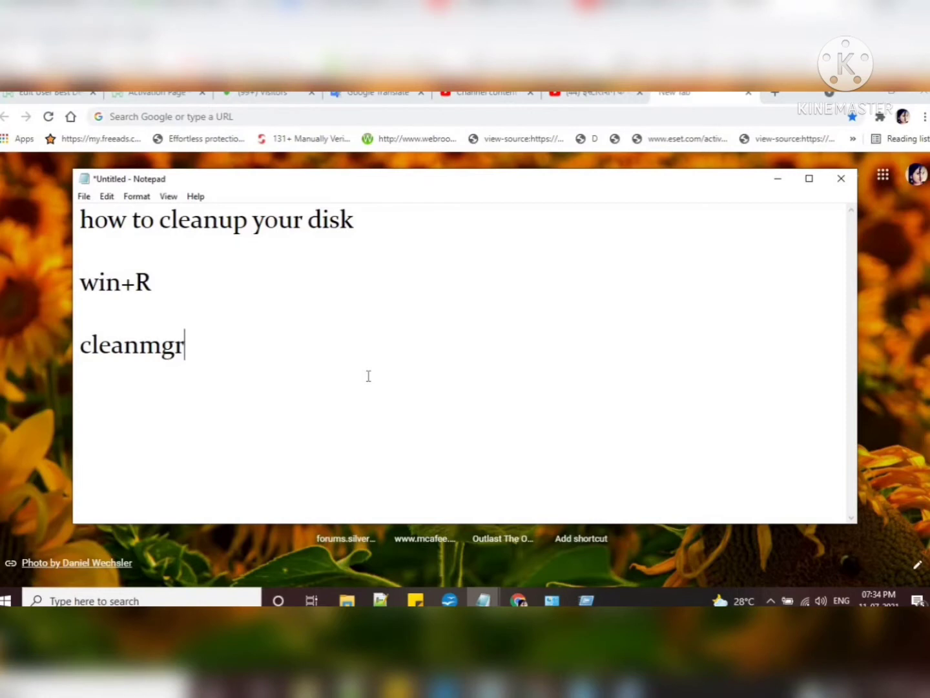
# Run the cleanmgr command and have Disk Cleanup scan drive (C:)
pyautogui.click(586, 600)
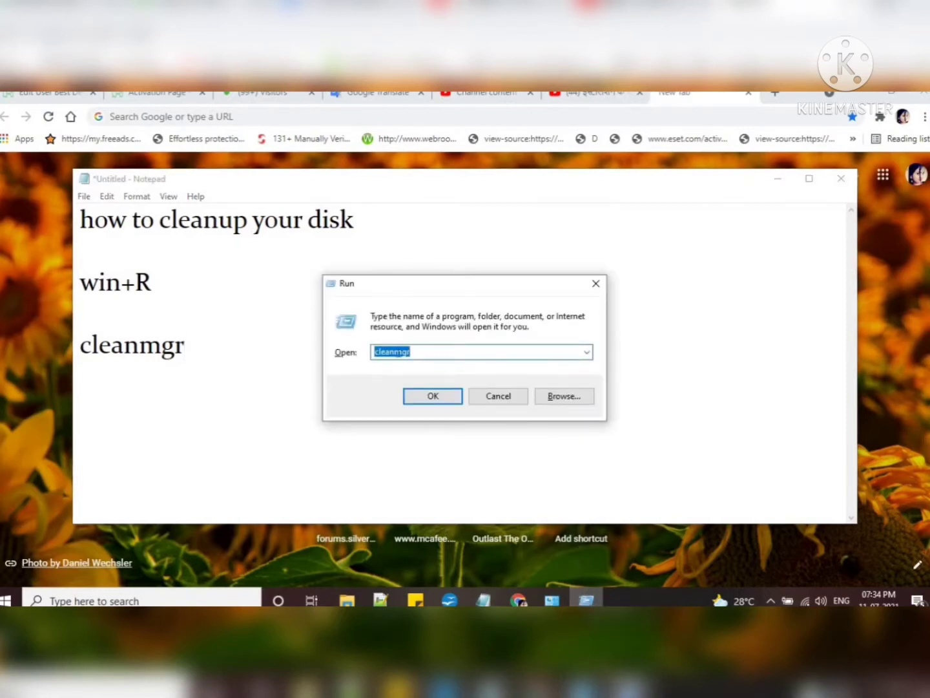
pyautogui.click(435, 399)
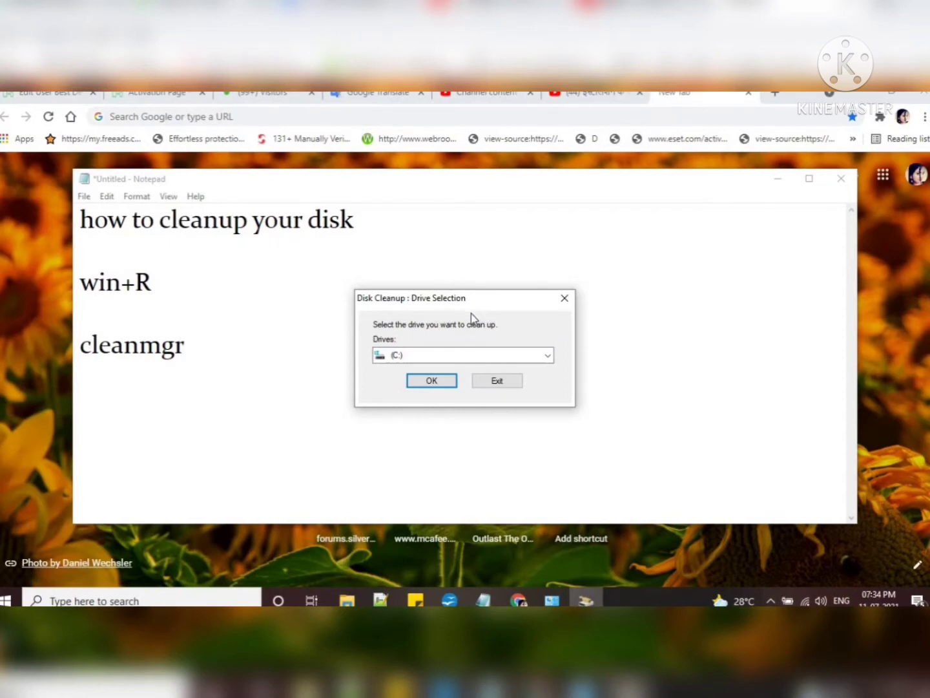
pyautogui.click(430, 358)
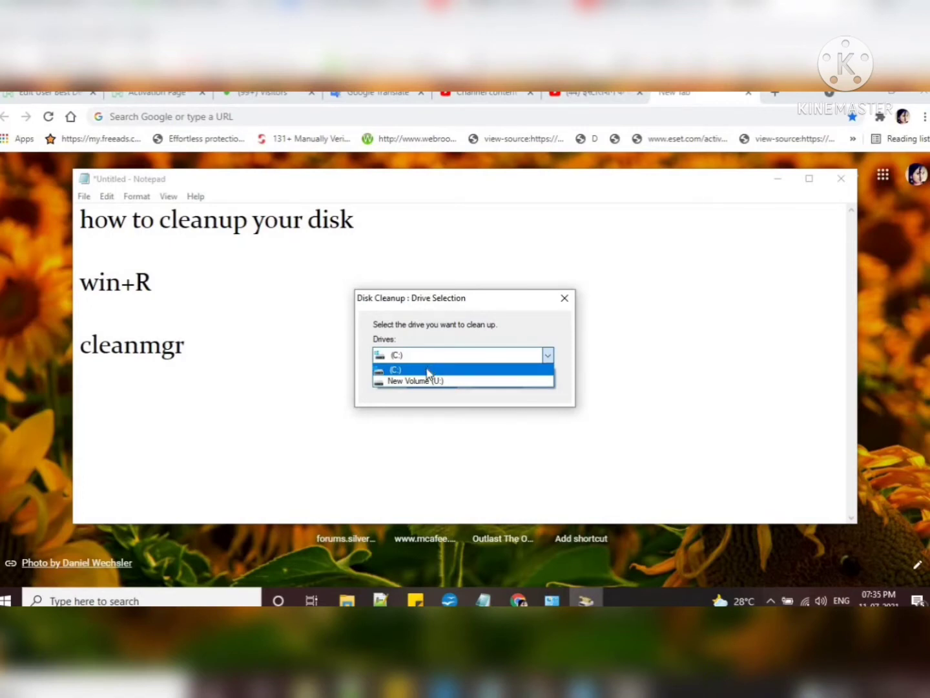
pyautogui.click(426, 370)
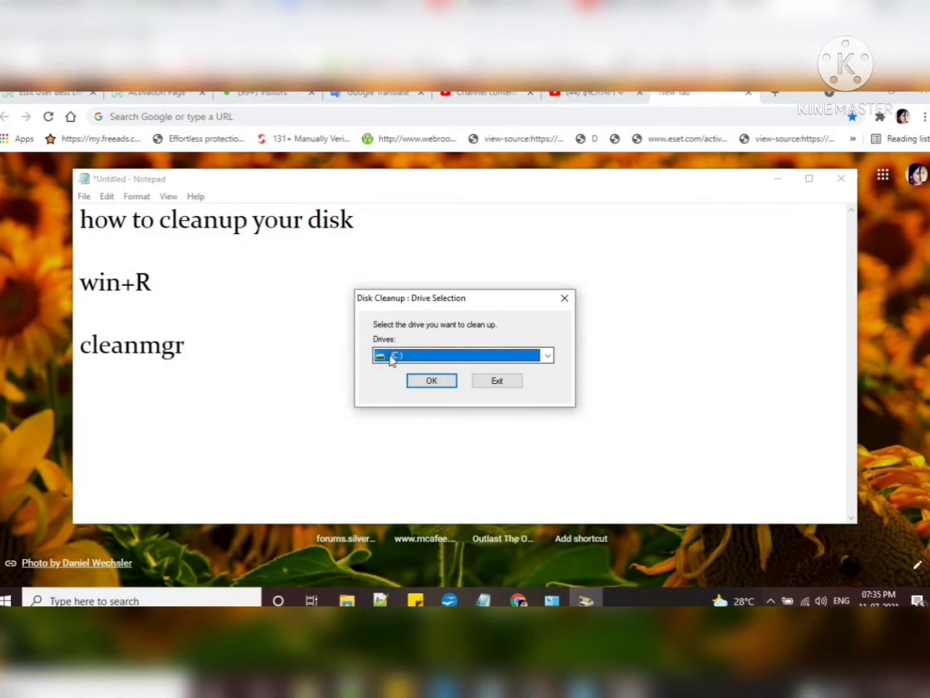
pyautogui.click(428, 381)
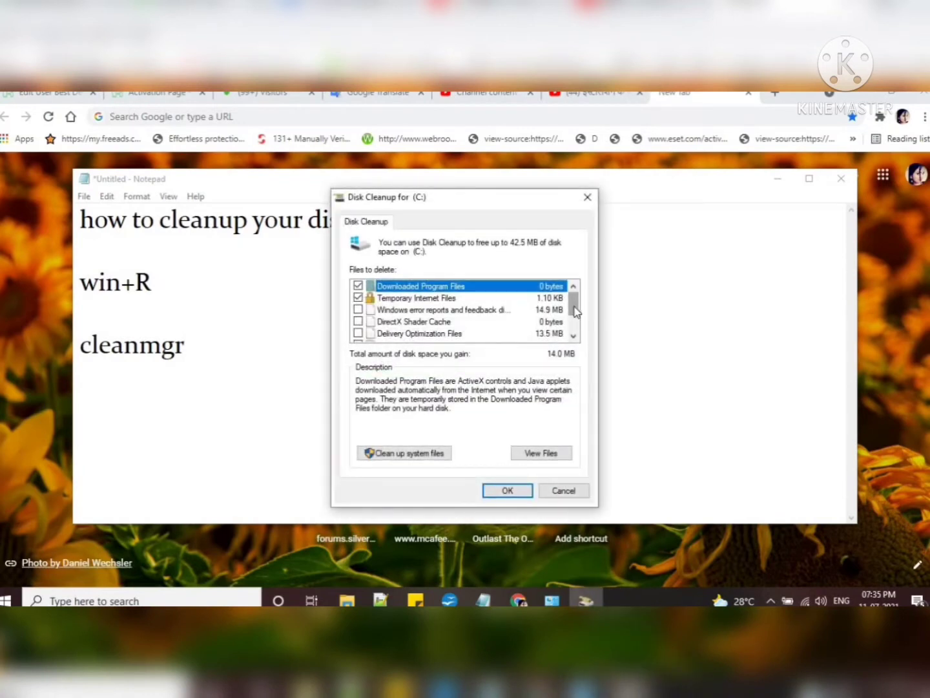
# Look through the deletable file categories and mark Delivery Optimization Files and Temporary files for deletion
pyautogui.moveTo(575, 312); pyautogui.dragTo(576, 333)
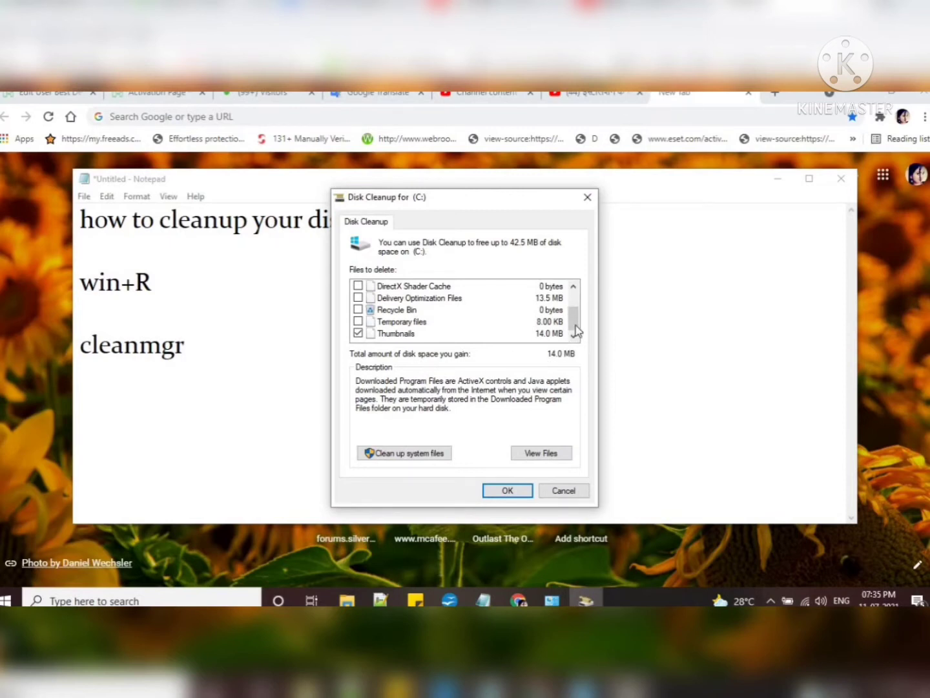
pyautogui.moveTo(577, 323); pyautogui.dragTo(577, 312)
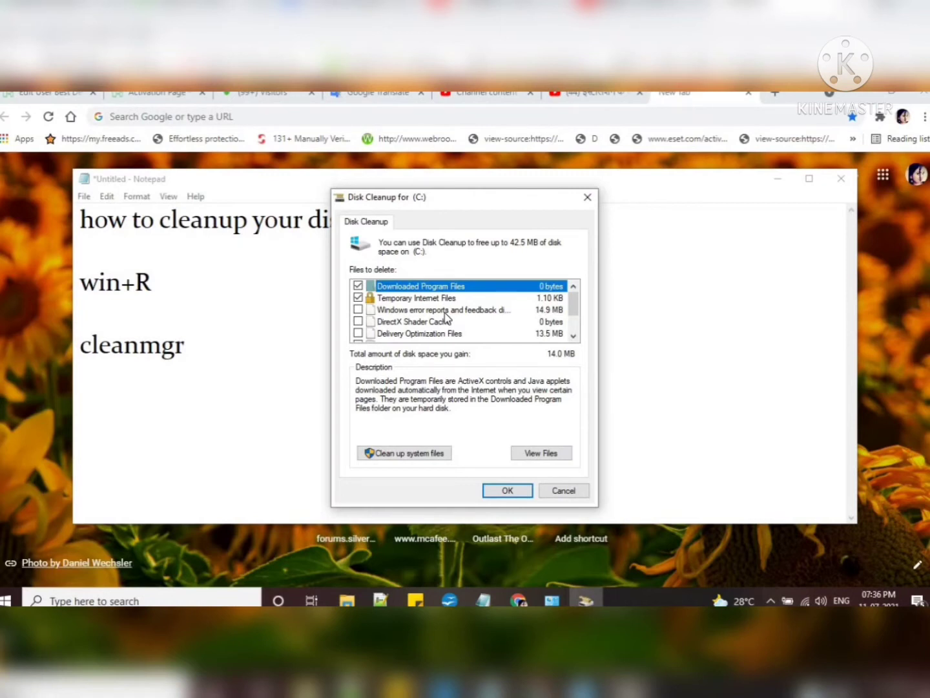
pyautogui.click(357, 333)
pyautogui.moveTo(572, 304); pyautogui.dragTo(573, 319)
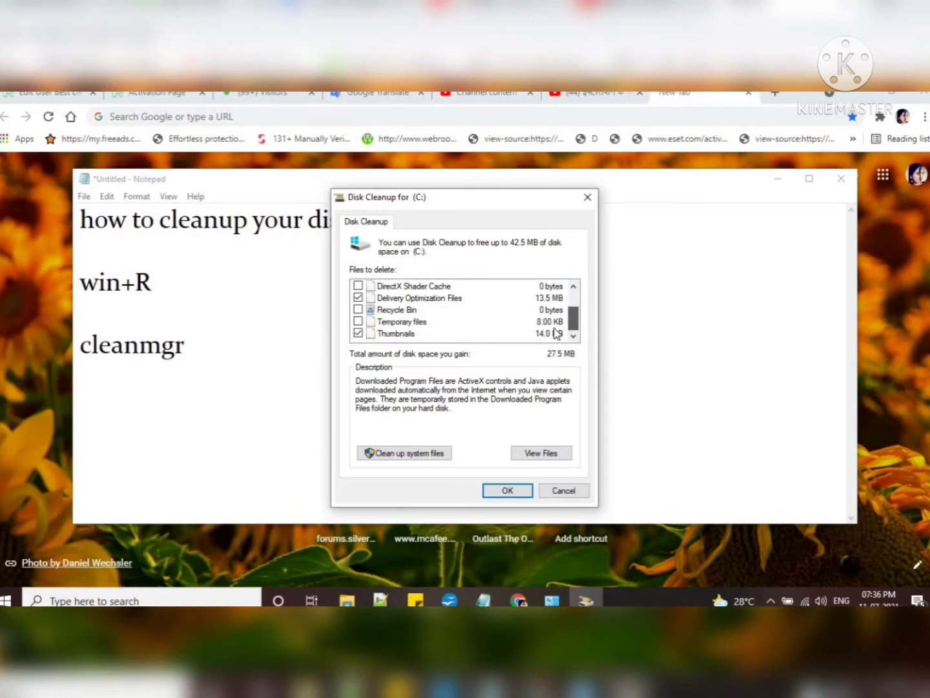
pyautogui.click(360, 322)
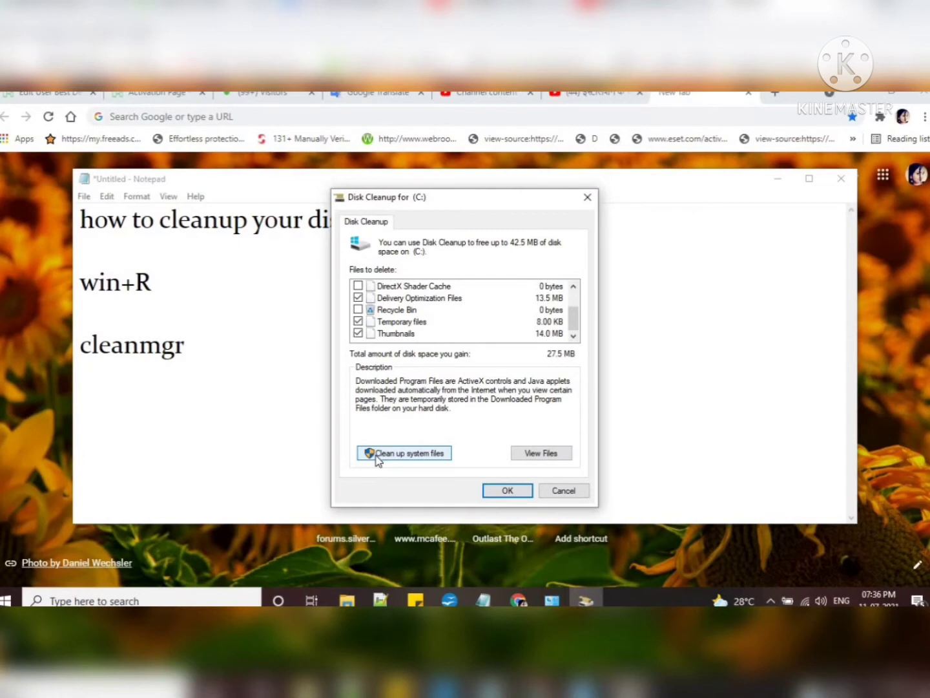
# Rescan drive (C:) with system files included, and mark the Windows error reports and feedback item and Temporary files for deletion
pyautogui.click(404, 455)
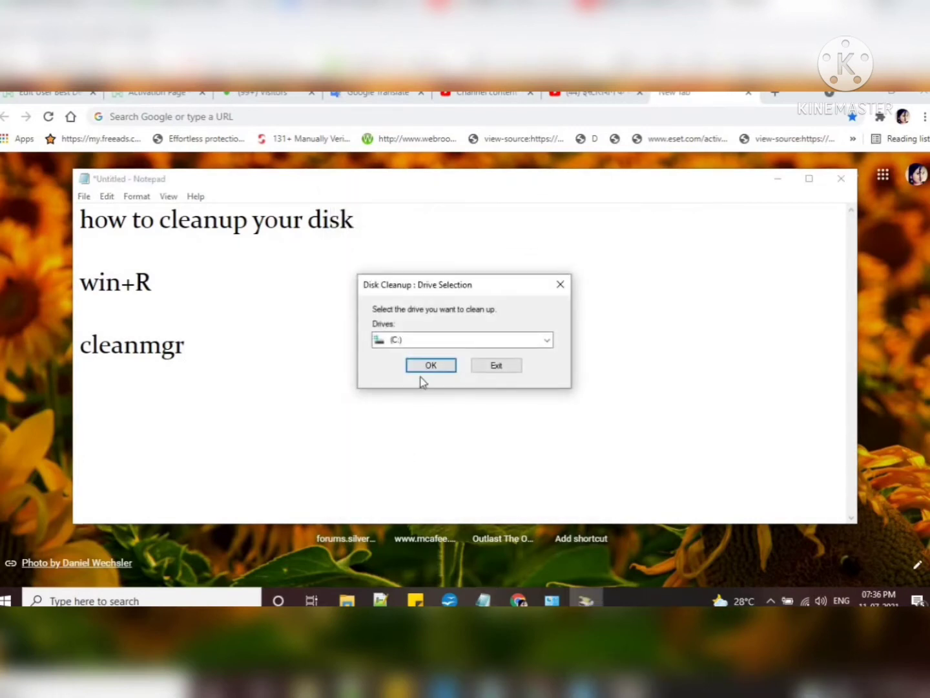
pyautogui.click(428, 364)
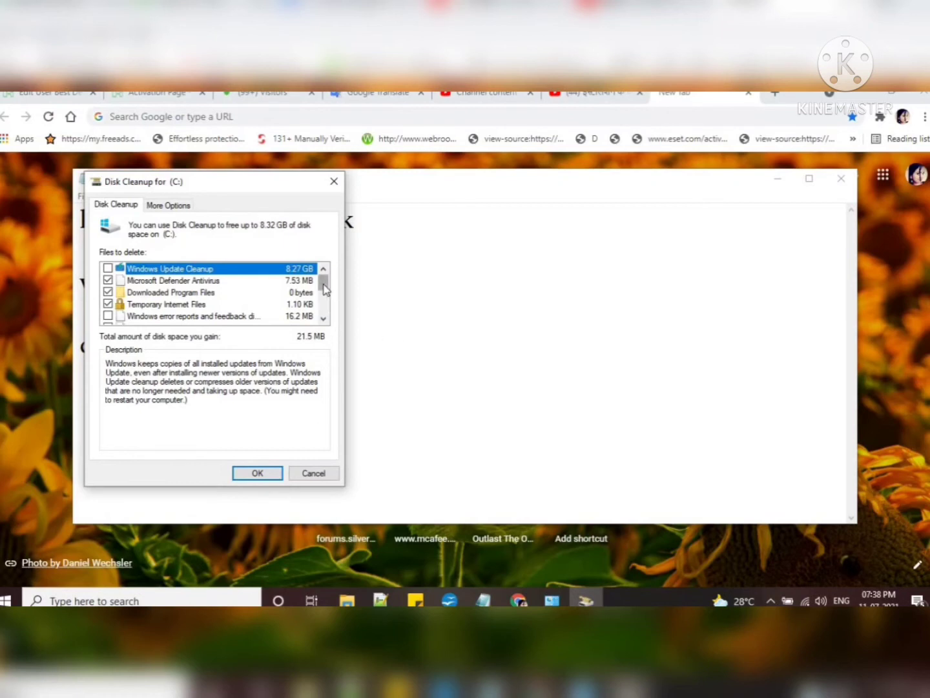
pyautogui.moveTo(324, 289); pyautogui.dragTo(325, 292)
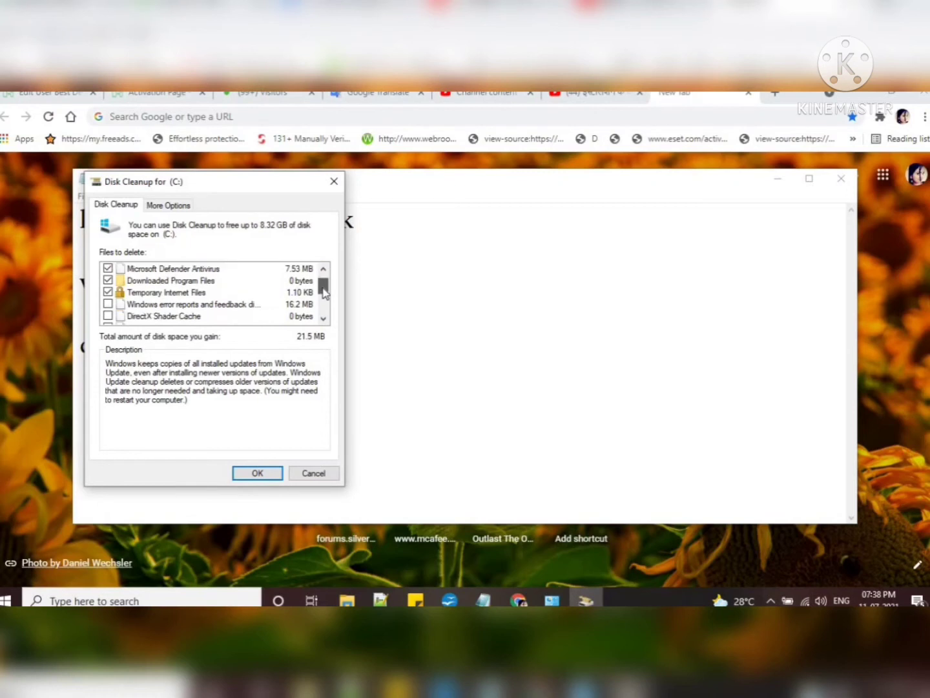
pyautogui.click(108, 304)
pyautogui.moveTo(325, 296); pyautogui.dragTo(324, 317)
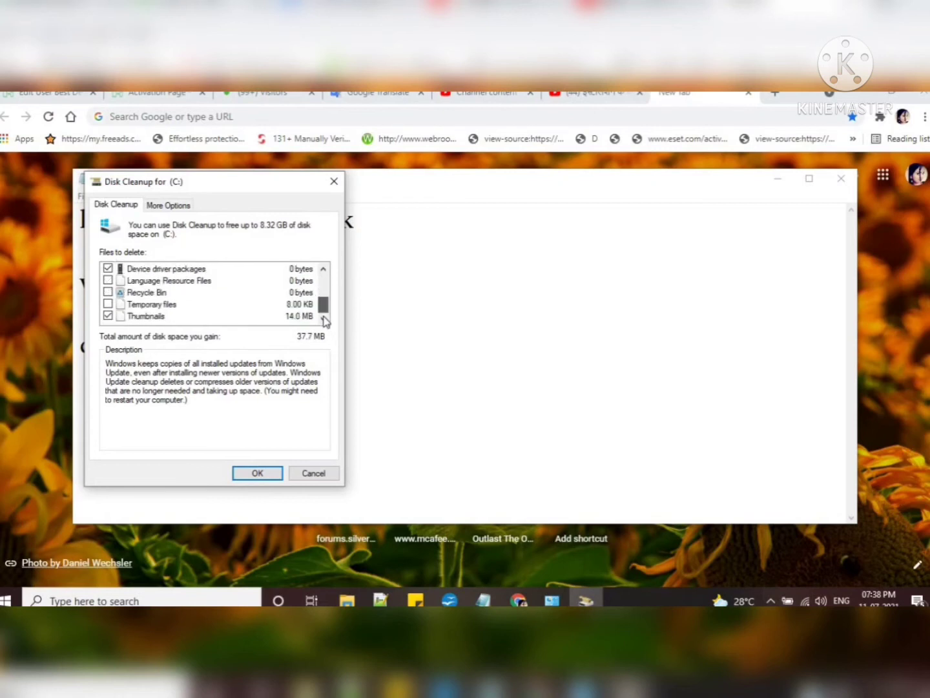
pyautogui.click(108, 304)
# Review the selected file categories and permanently delete those files from drive (C:)
pyautogui.moveTo(323, 302)
pyautogui.mouseDown()
pyautogui.moveTo(322, 270)
pyautogui.moveTo(327, 284)
pyautogui.mouseUp()
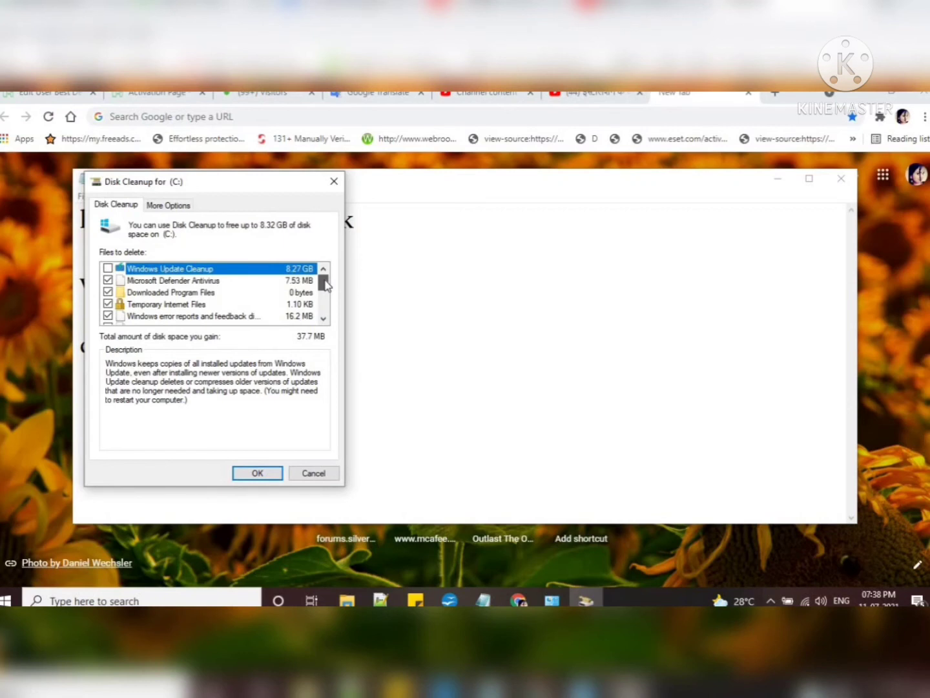
pyautogui.moveTo(327, 286); pyautogui.dragTo(325, 304)
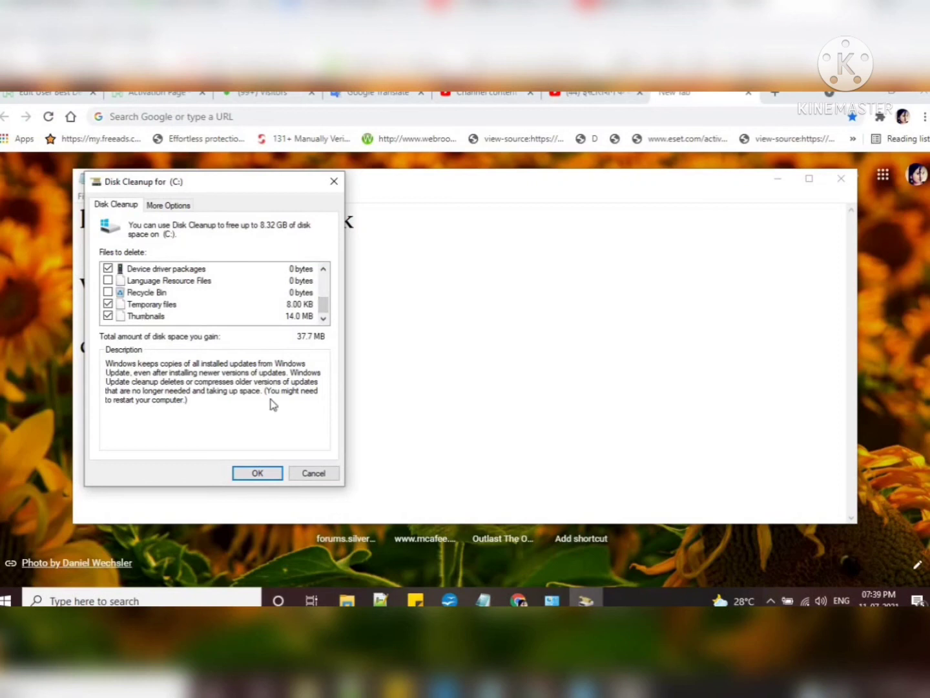
pyautogui.click(259, 473)
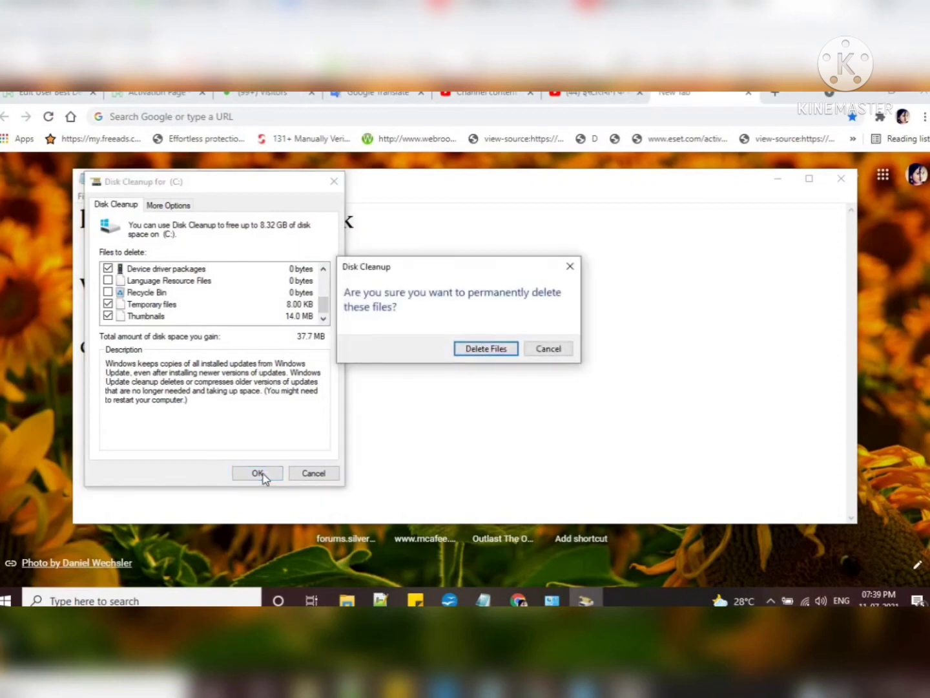
pyautogui.click(495, 348)
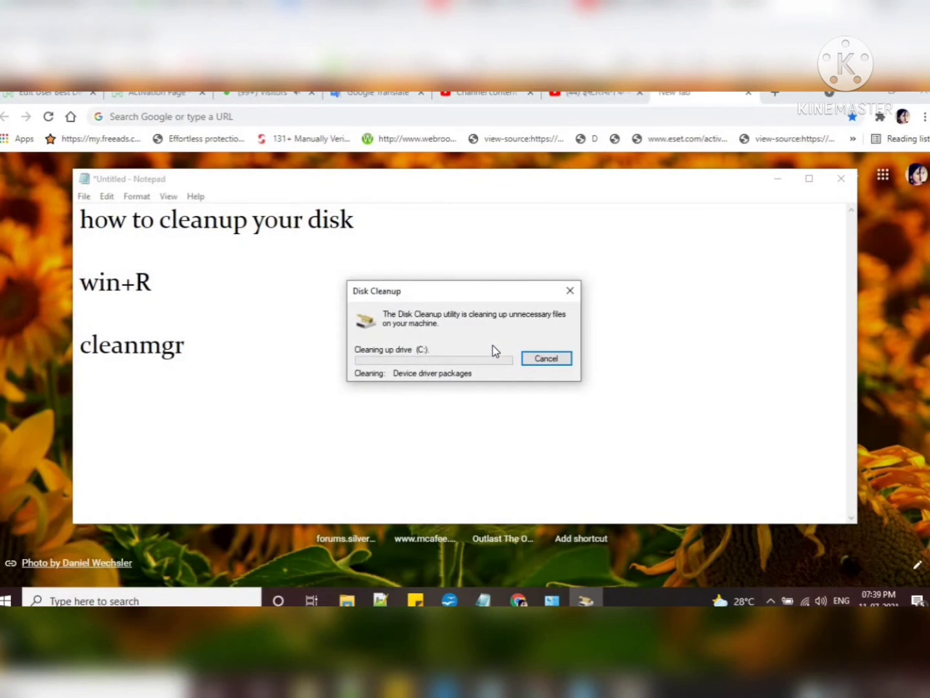